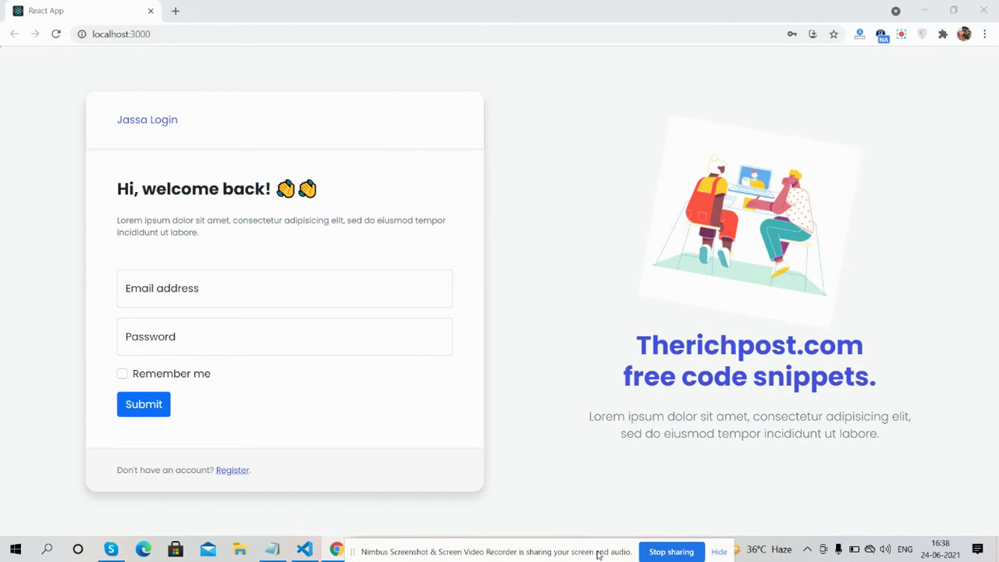
# Step: Check the floating labels on the login form's Email address and Password fields
pyautogui.click(432, 300)
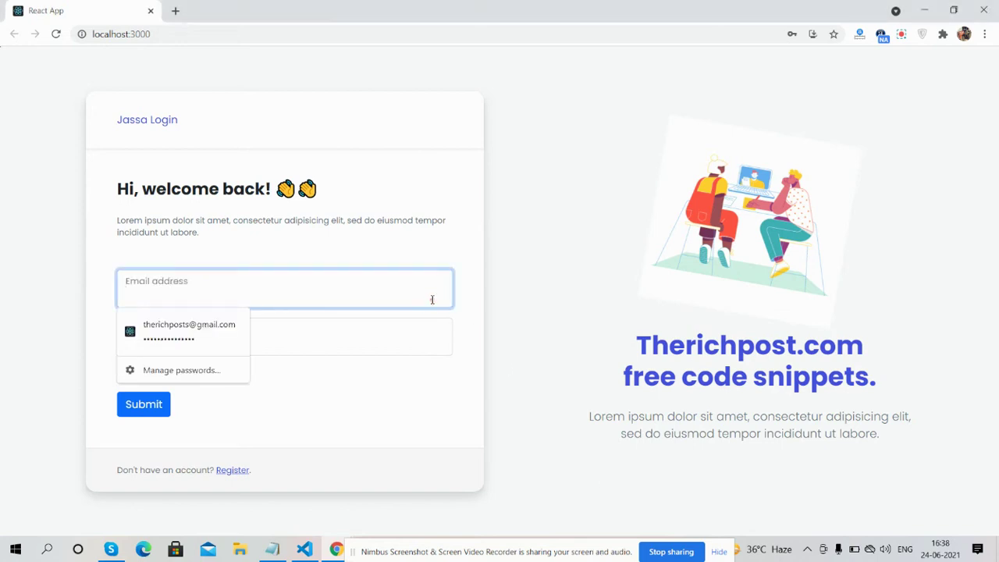
pyautogui.click(433, 334)
pyautogui.click(427, 286)
pyautogui.click(461, 317)
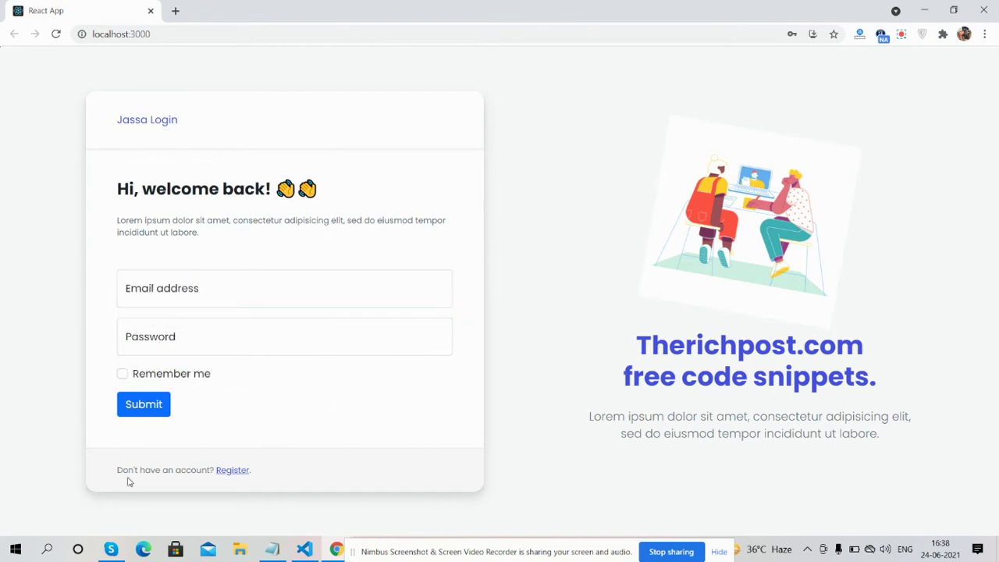
# Step: Show the registration form and check the Username, Email address and Password floating labels
pyautogui.click(232, 470)
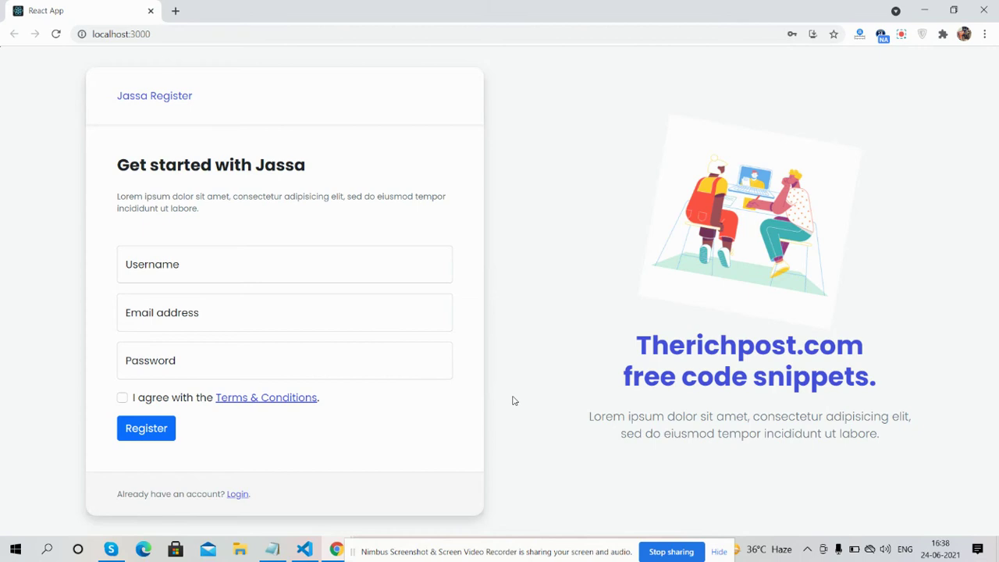
pyautogui.click(413, 265)
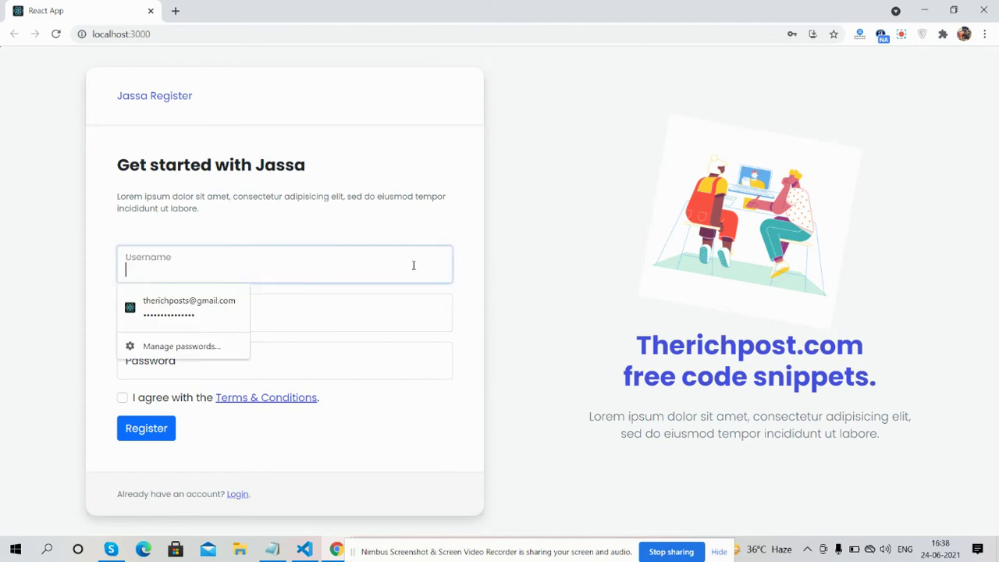
pyautogui.click(426, 314)
pyautogui.click(426, 360)
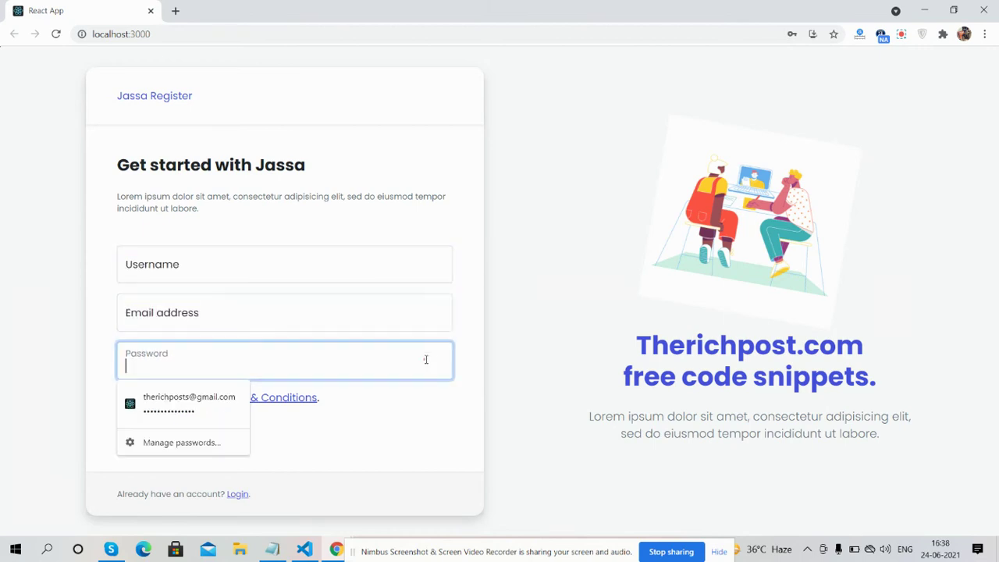
pyautogui.click(446, 411)
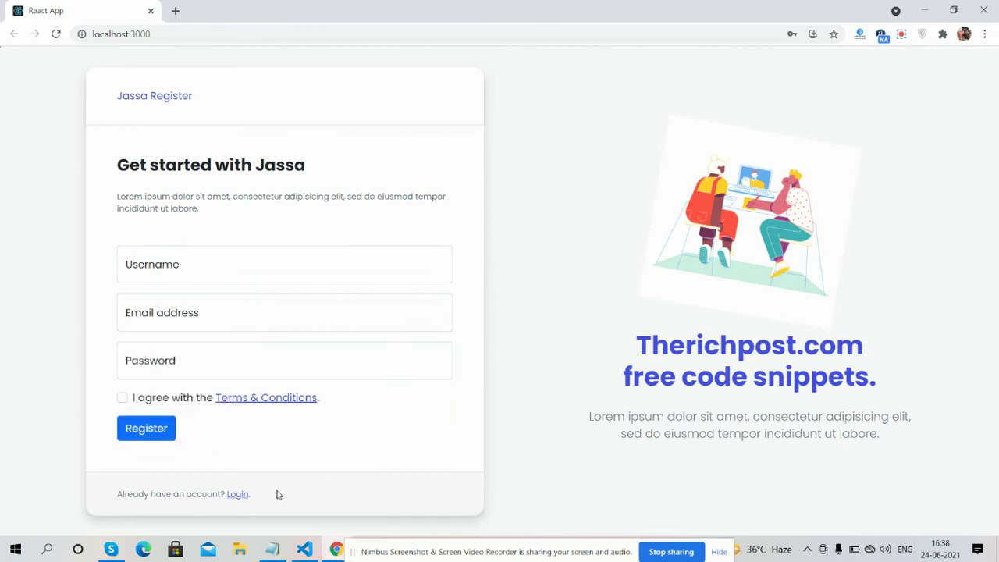
# Step: Toggle between the Login and Register forms several times, finishing on the login form
pyautogui.click(239, 494)
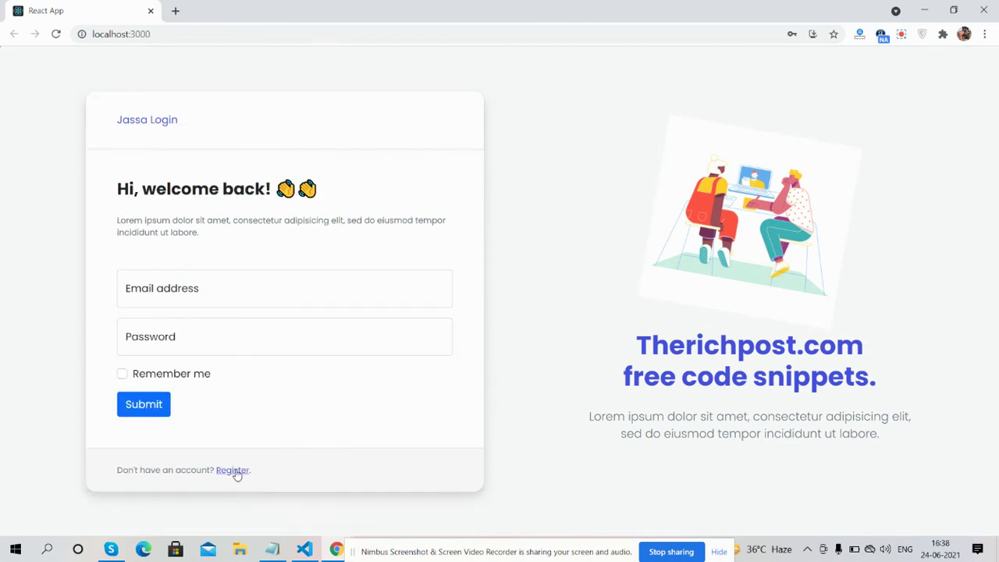
pyautogui.click(233, 470)
pyautogui.click(238, 496)
pyautogui.click(236, 470)
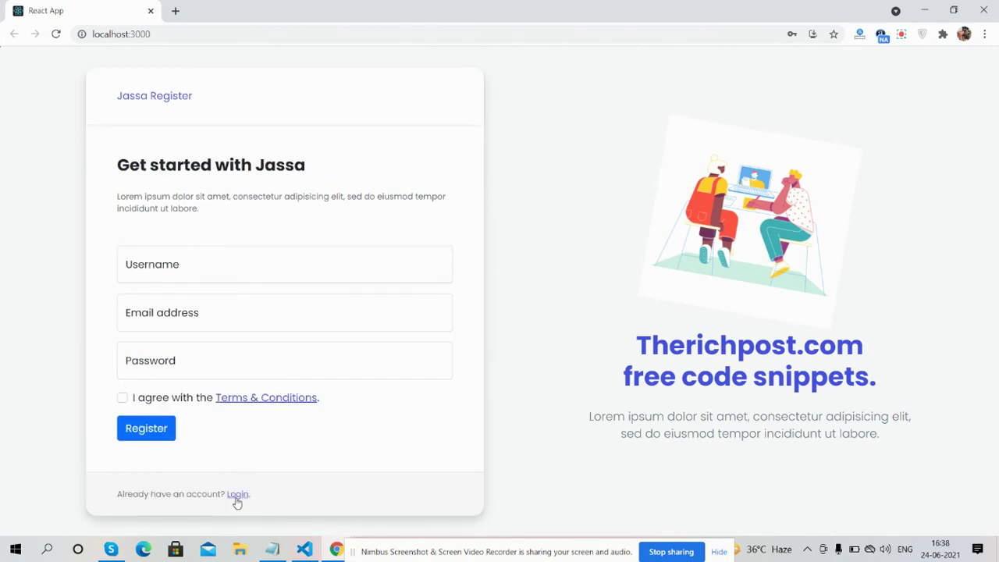
pyautogui.click(238, 494)
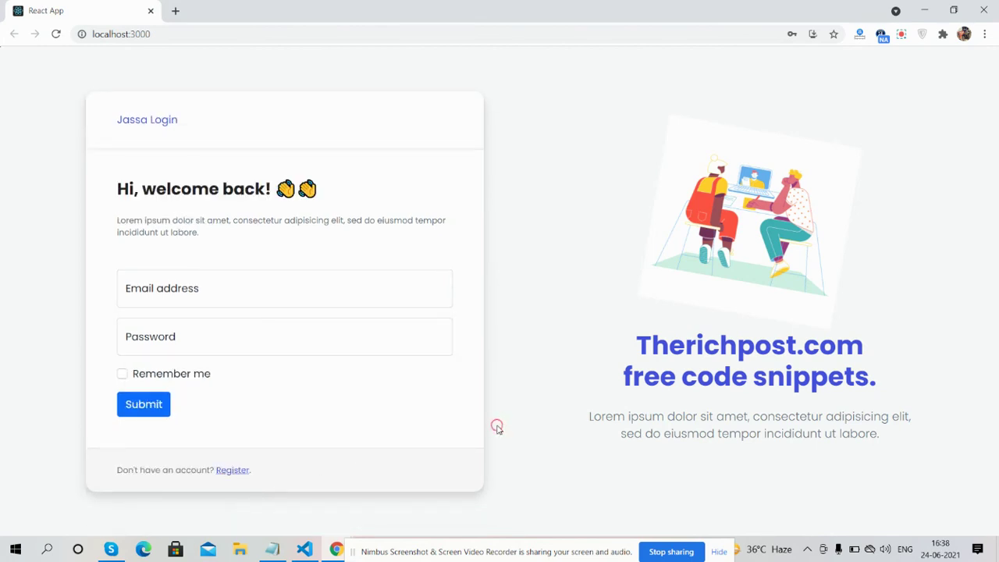